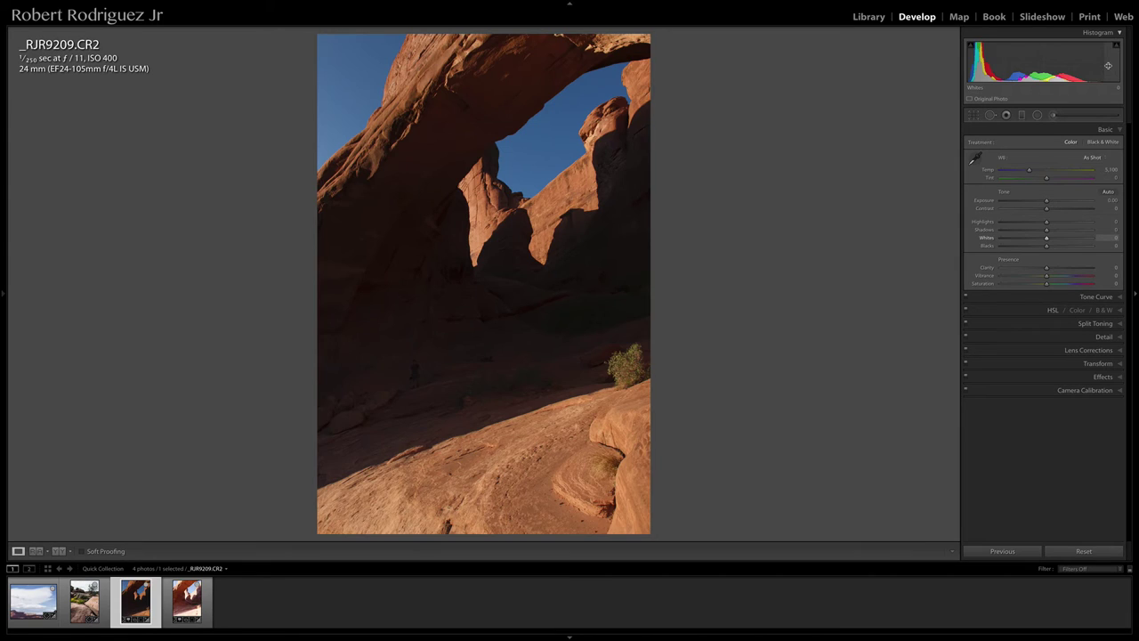
Step: Load the brighter, overexposed arch photo _RJR9212.CR2 from the filmstrip into Develop
left_click(187, 602)
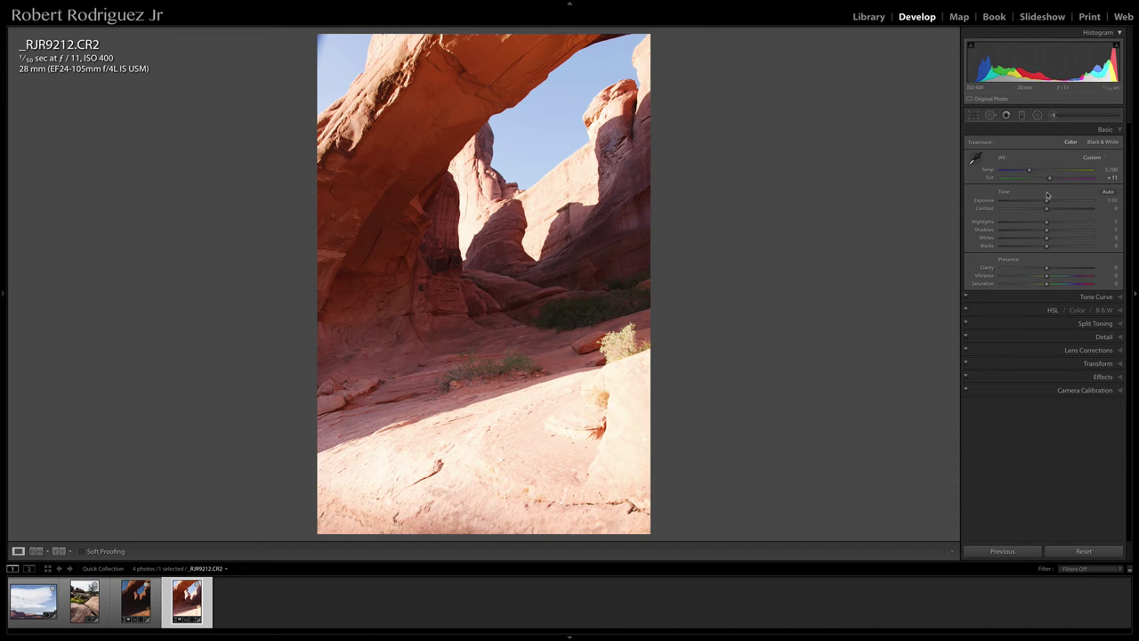
Step: Lower _RJR9212's exposure to -1.95 and highlights to -19, comparing against _RJR9209
left_click_drag(1047, 203, 1029, 203)
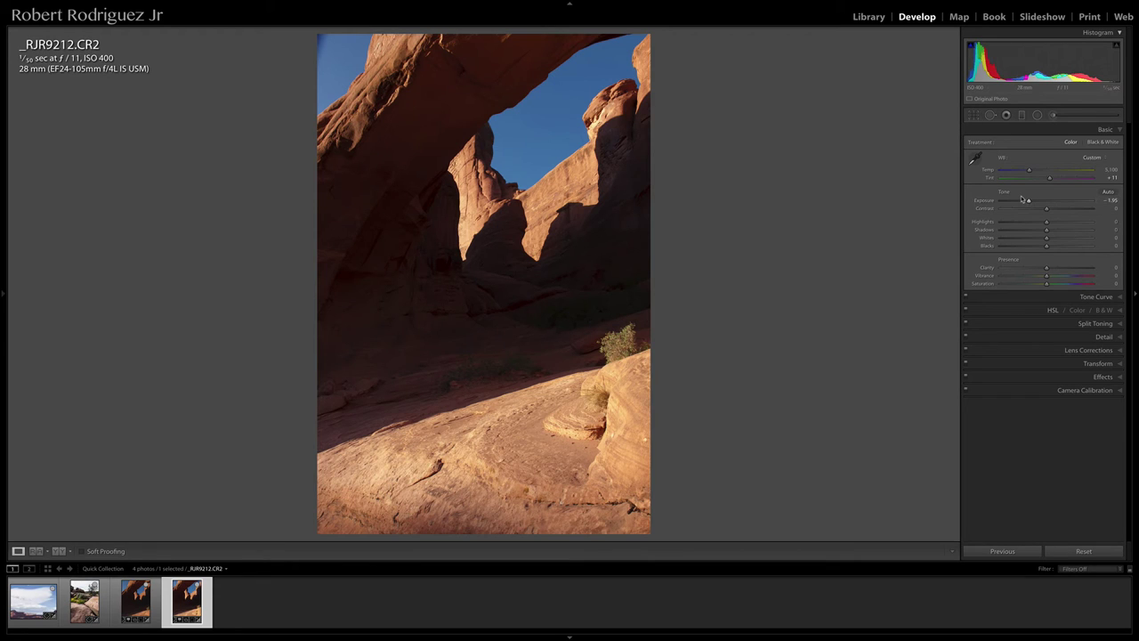
key("Left")
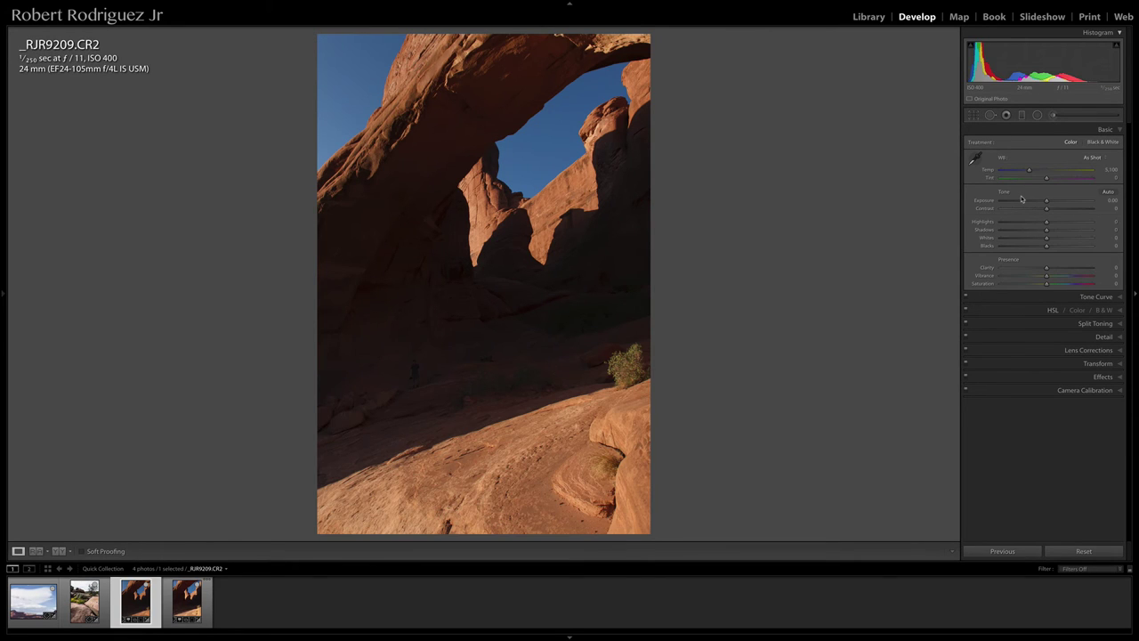
key("Right")
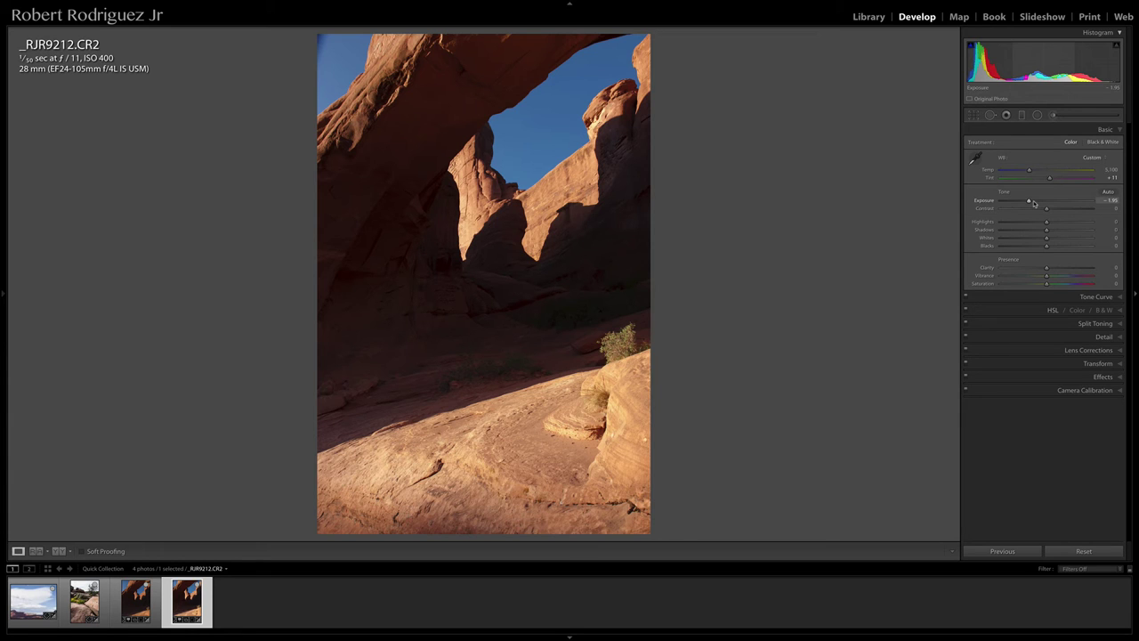
left_click_drag(1047, 223, 1037, 225)
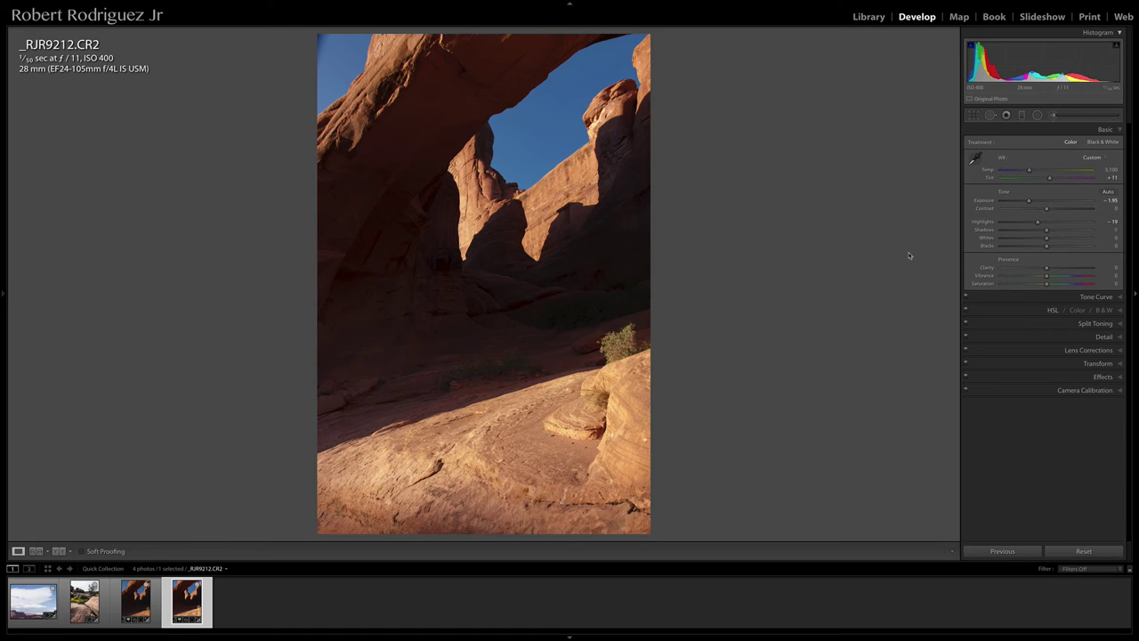
Step: Lift _RJR9212's shadows to +100 and inspect the dark rocks at 1:1
key("Left")
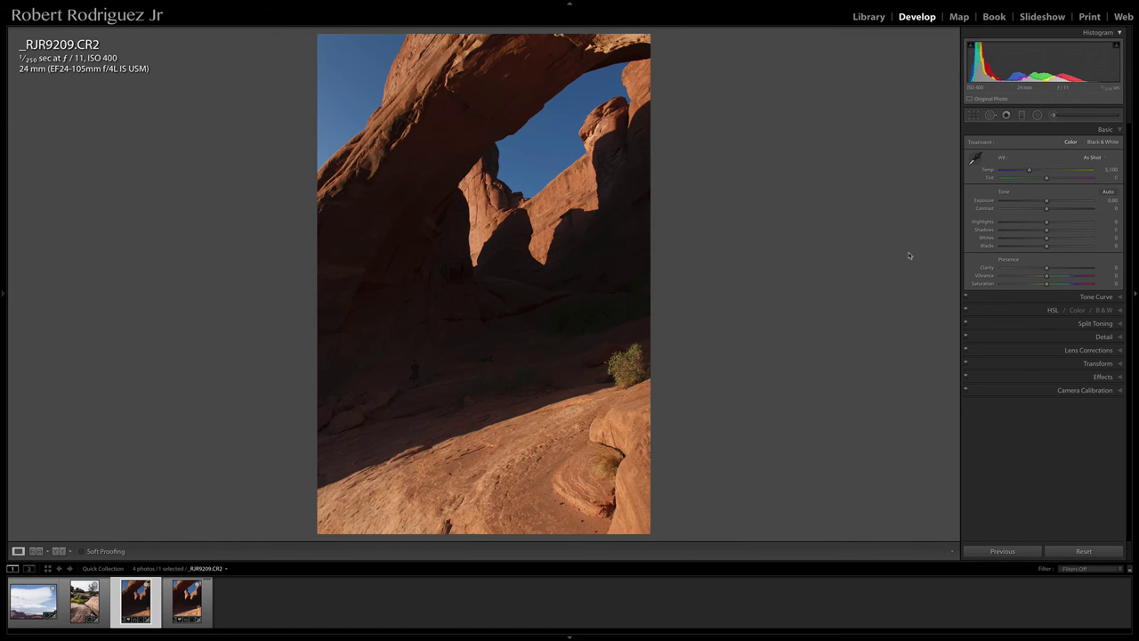
key("Right")
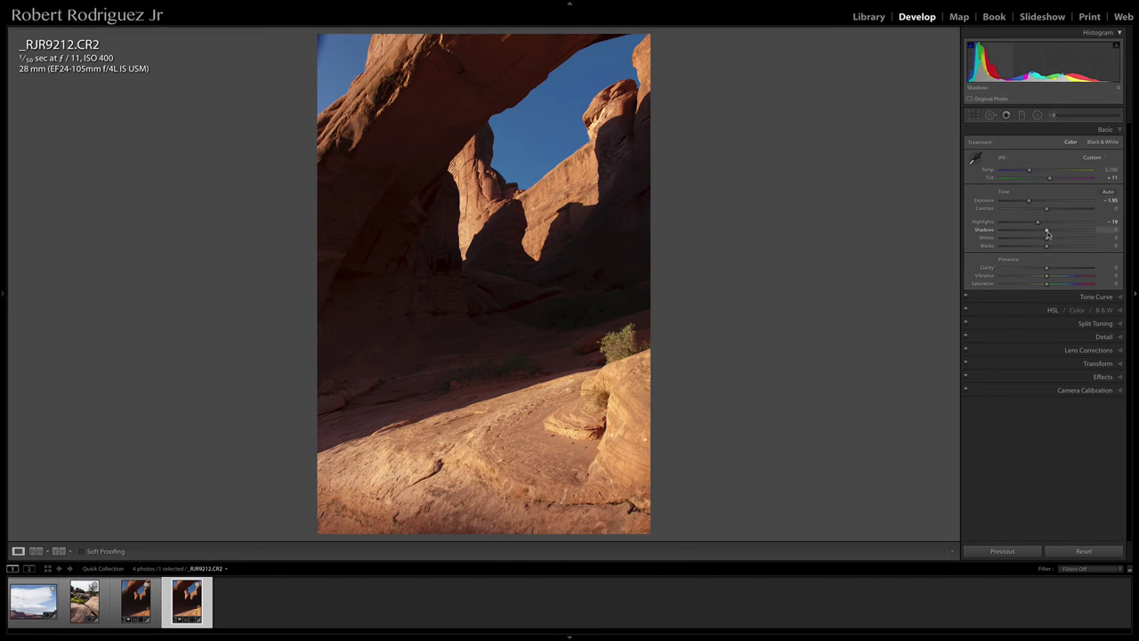
left_click_drag(1048, 233, 1119, 233)
left_click(563, 312)
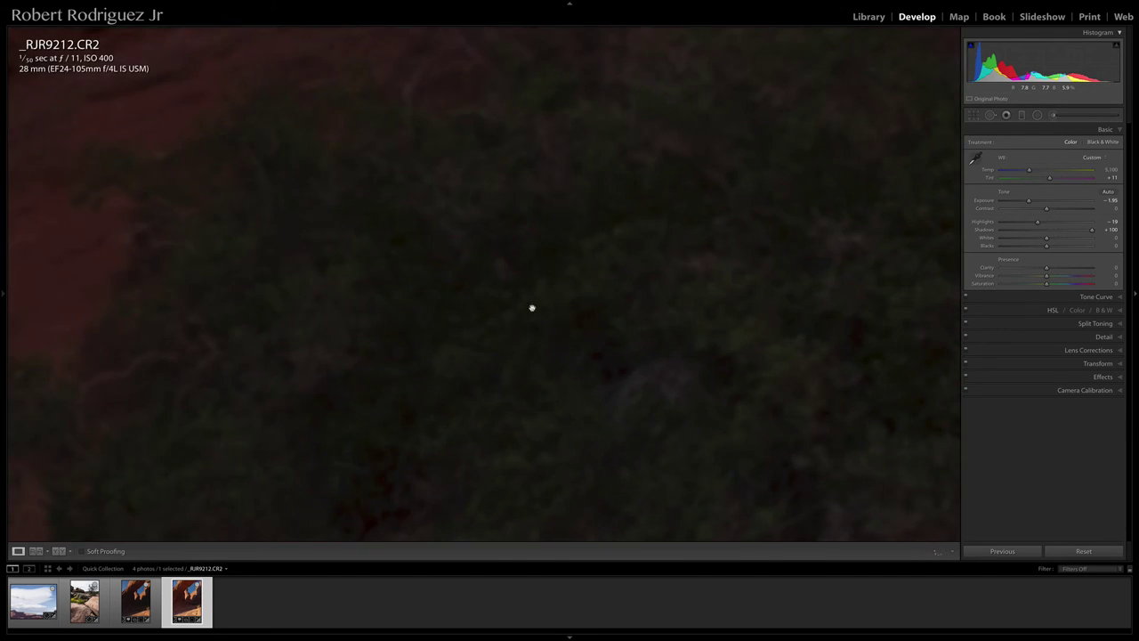
left_click_drag(890, 338, 469, 348)
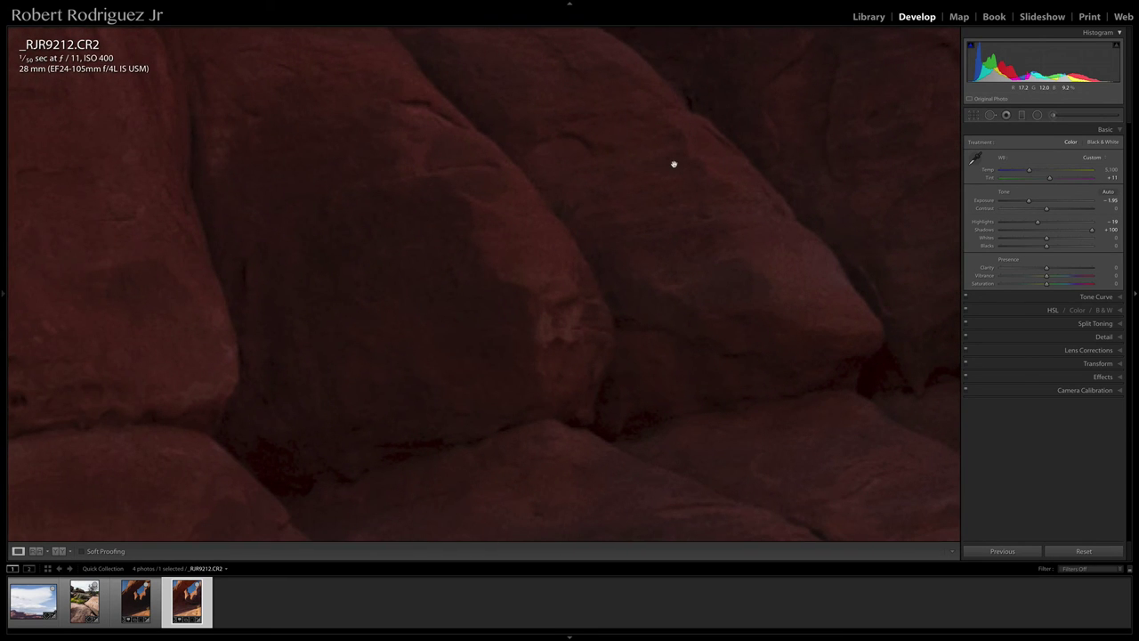
left_click_drag(641, 221, 671, 193)
left_click(672, 196)
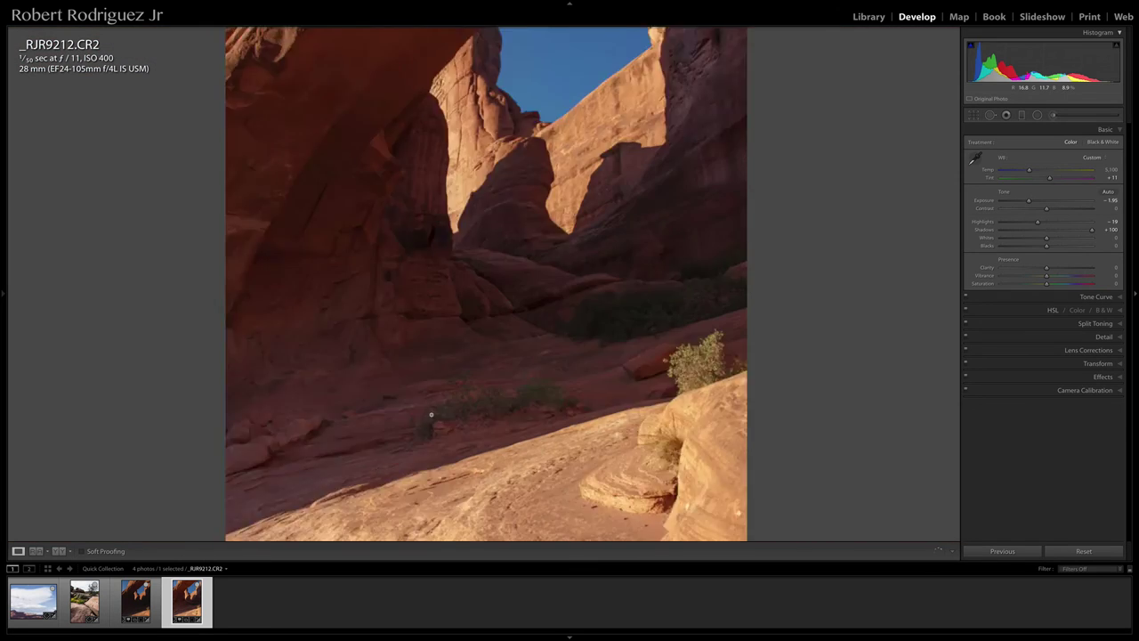
Step: Lift _RJR9209's shadows to +100, inspect the shadowed rocks at 1:1, then return to _RJR9212 fully zoomed out
left_click(135, 602)
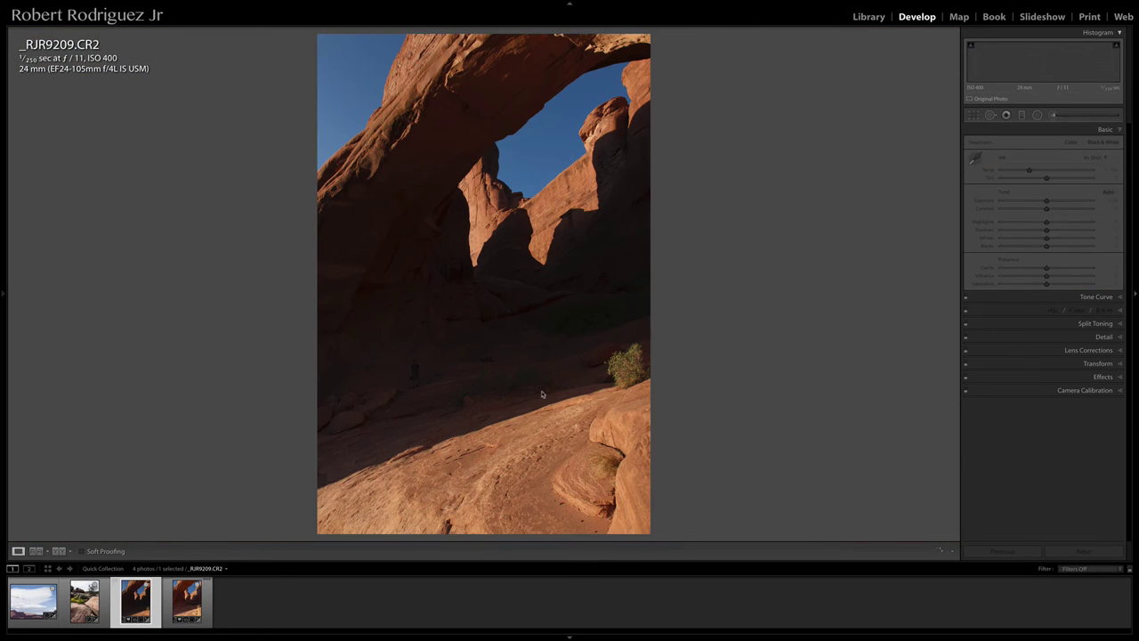
left_click_drag(1047, 230, 1122, 233)
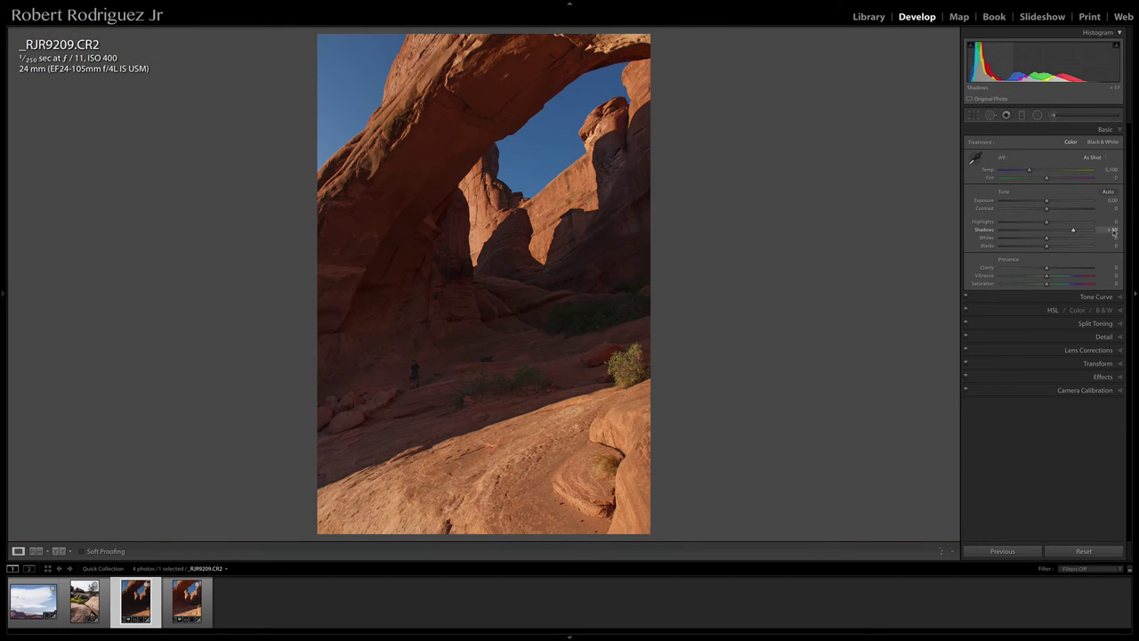
left_click(510, 305)
left_click_drag(419, 312, 768, 288)
left_click_drag(694, 334, 741, 226)
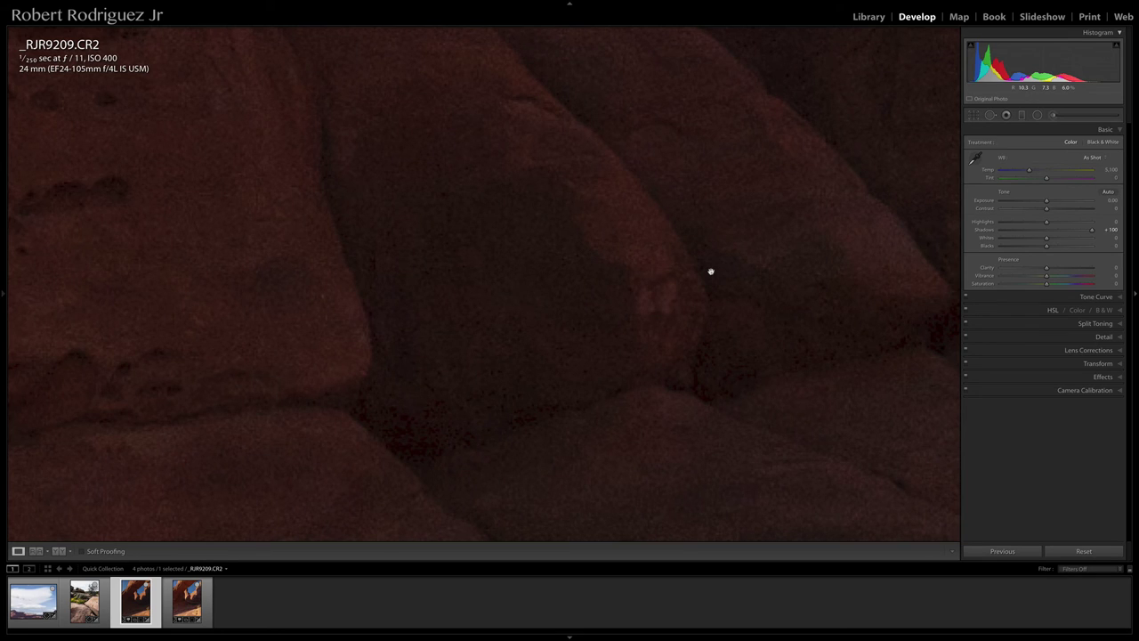
key("Right")
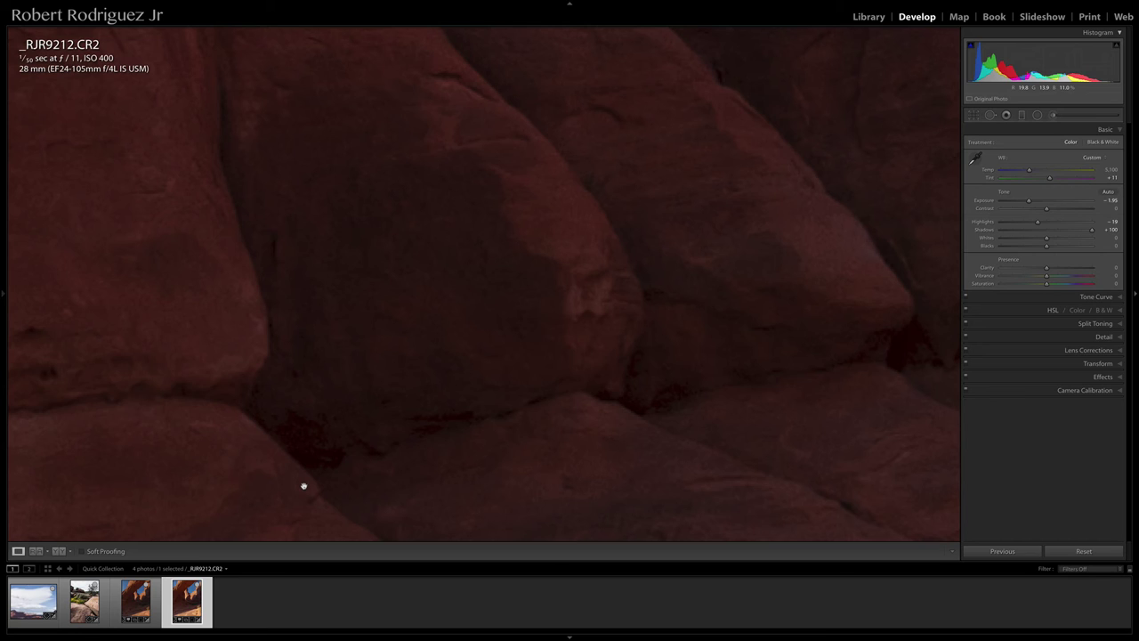
left_click(382, 400)
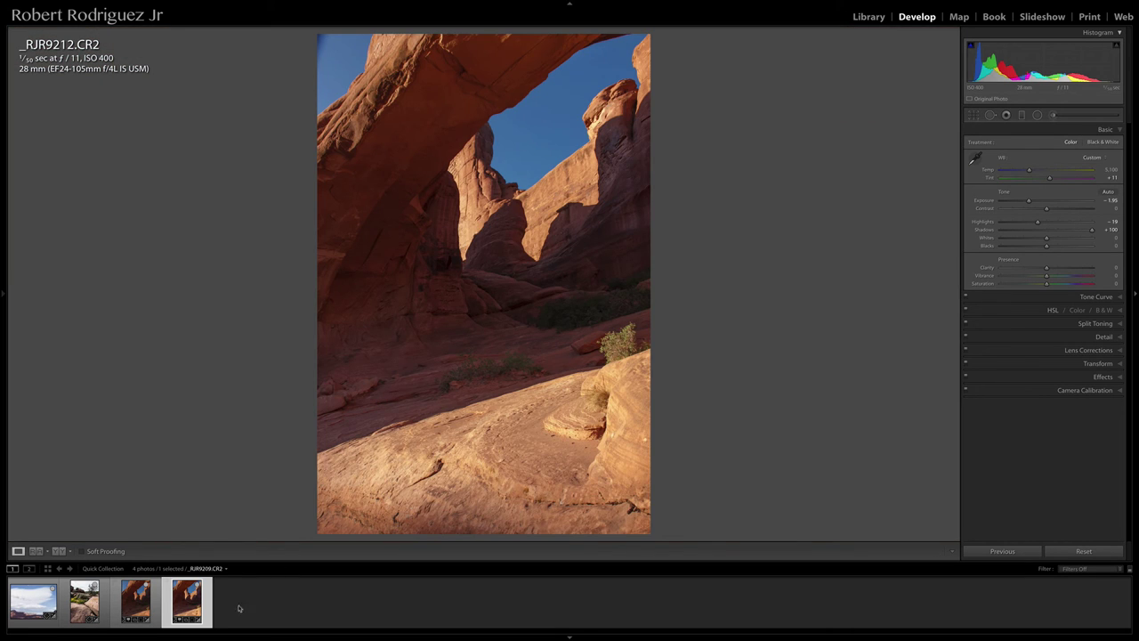
Step: Load the dead-tree sandstone landscape 7C2A0195.CR2 from the filmstrip
left_click(85, 602)
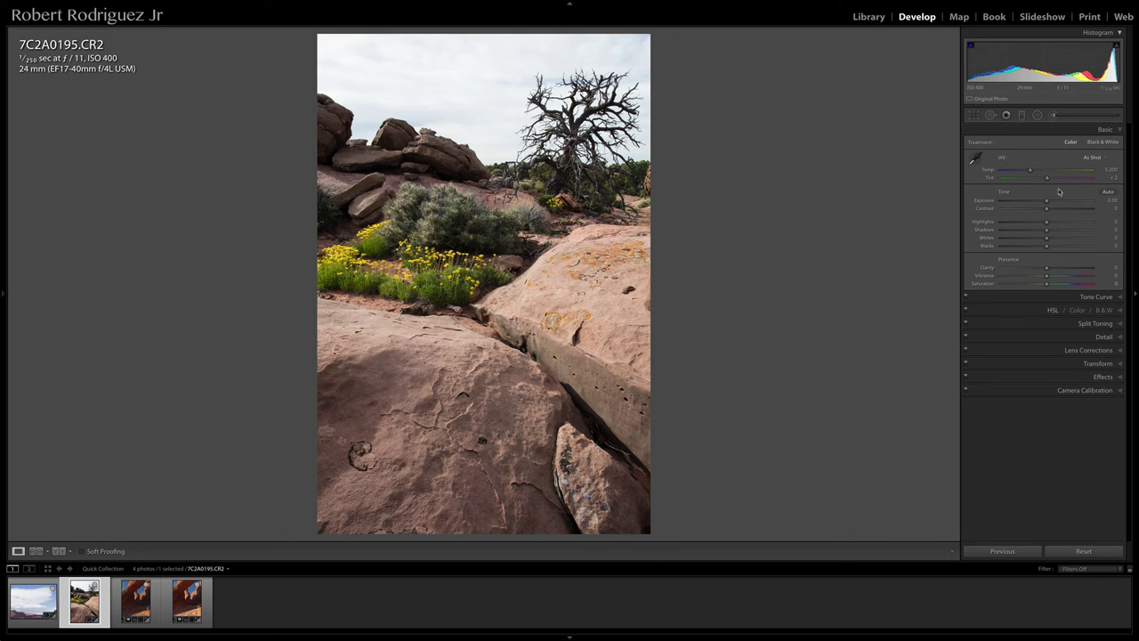
Step: Lower 7C2A0195's exposure to about -0.65 and inspect the shrub and rock crack at 1:1
left_click_drag(1048, 203, 1061, 231)
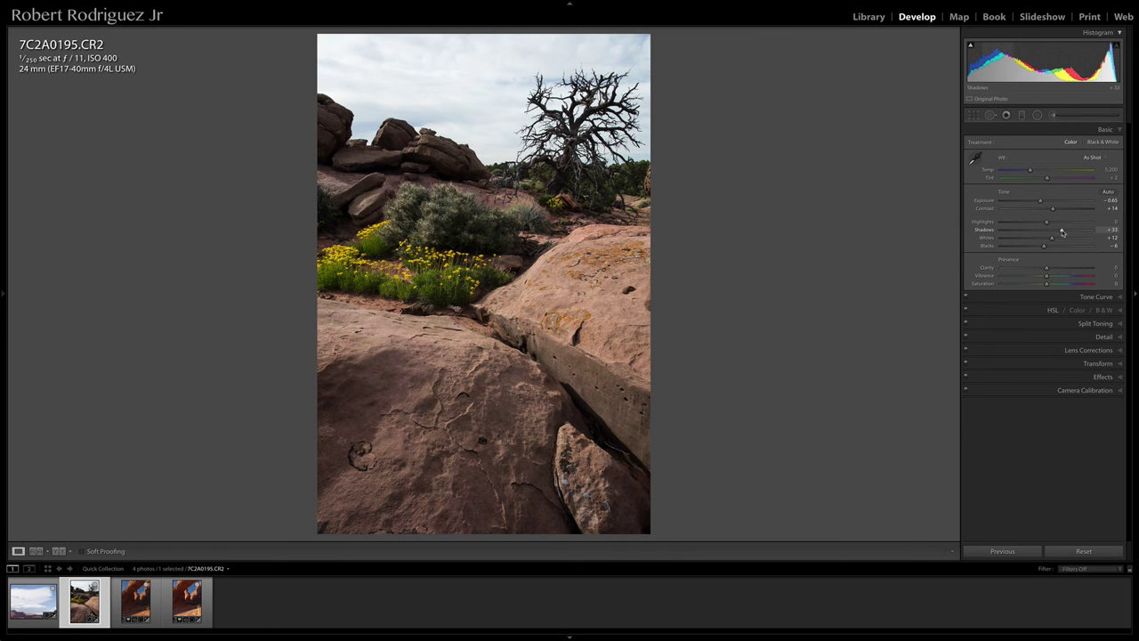
left_click(451, 228)
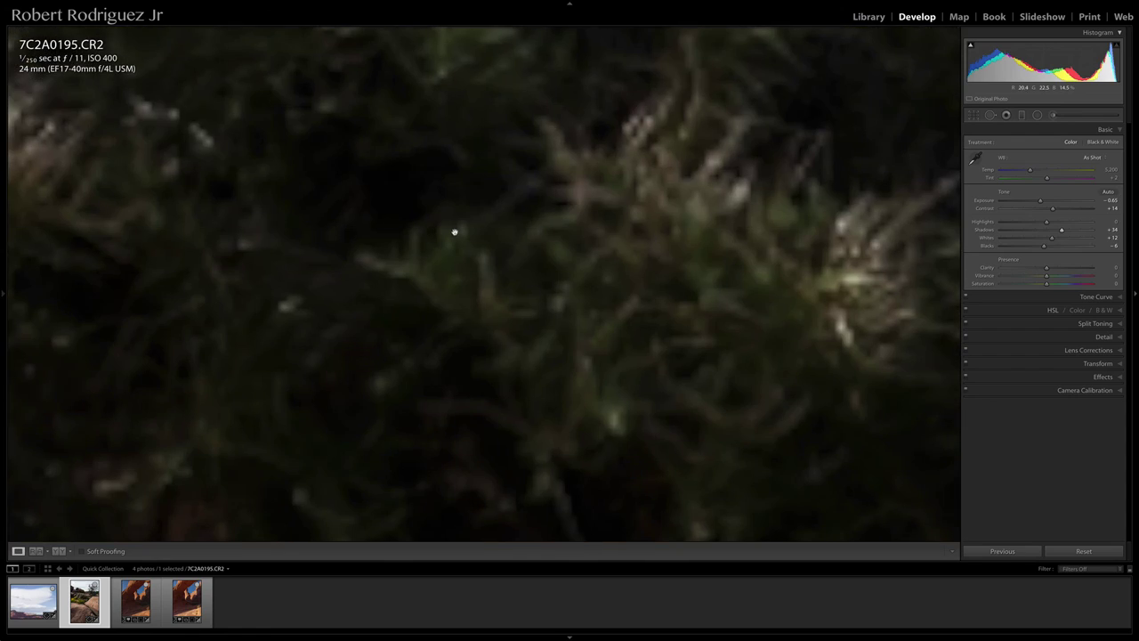
left_click_drag(417, 190, 501, 264)
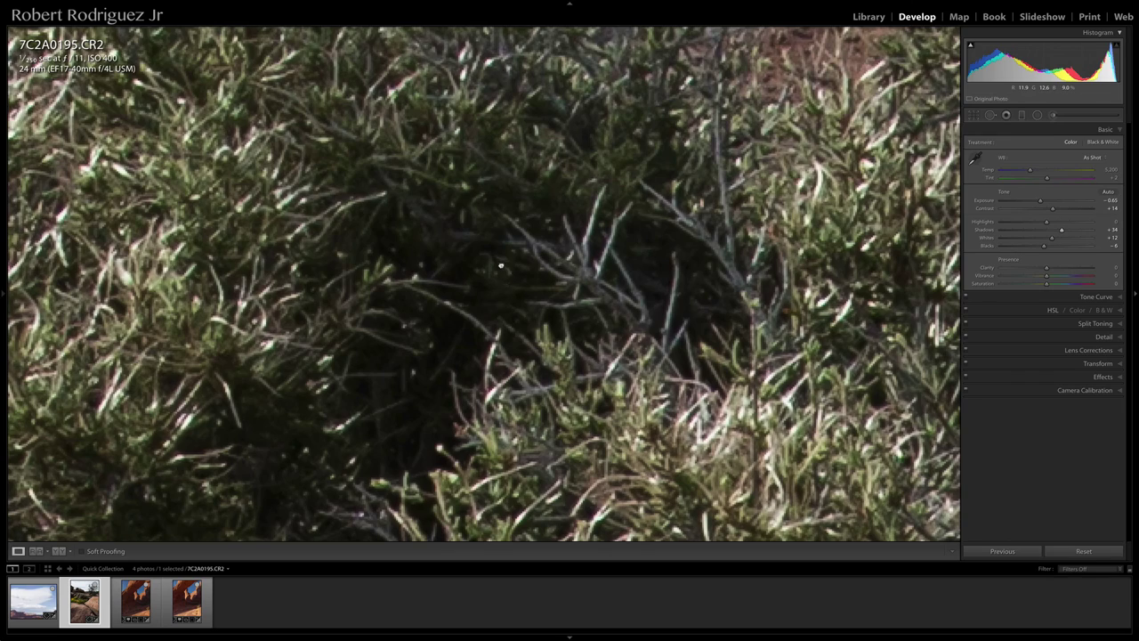
left_click(501, 265)
left_click(346, 206)
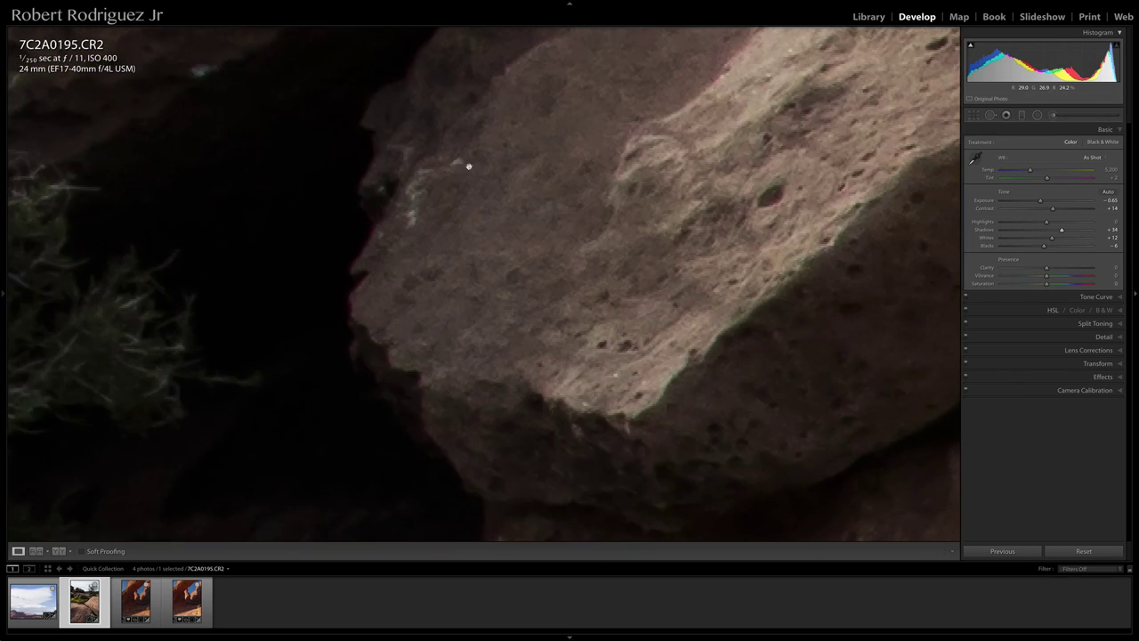
left_click_drag(469, 166, 686, 357)
left_click_drag(620, 110, 606, 244)
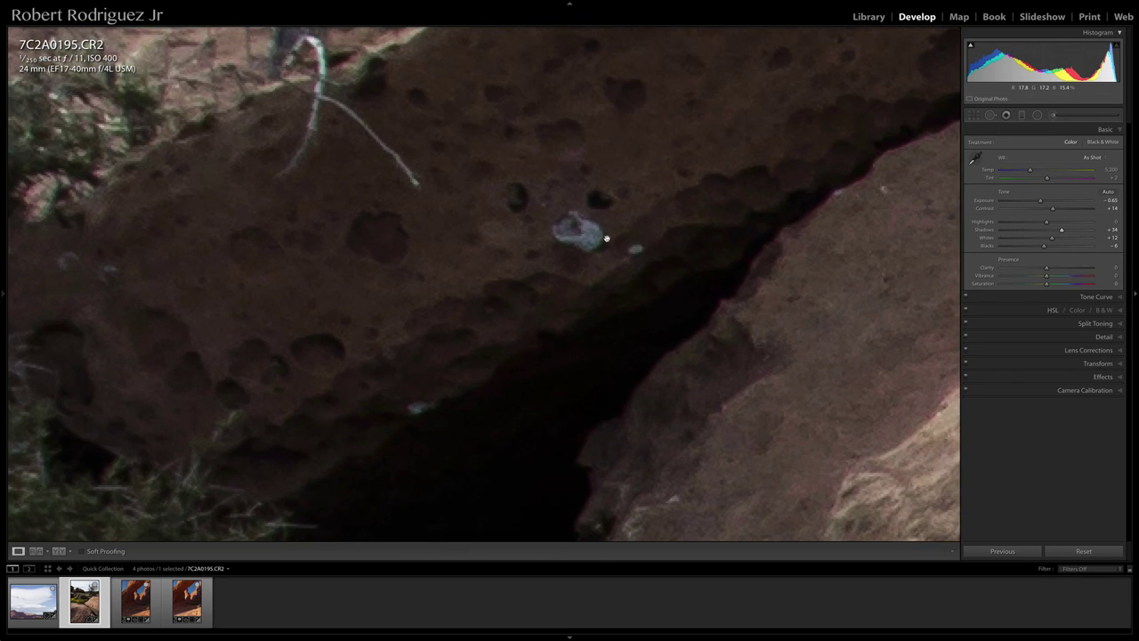
left_click(555, 211)
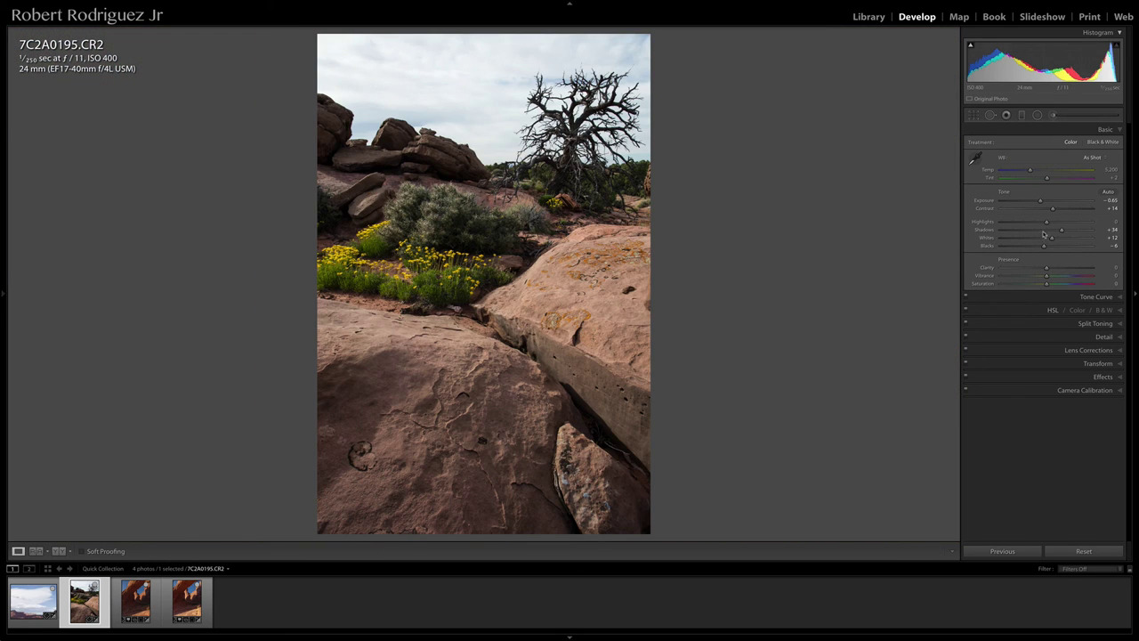
Step: Pull highlights down to -59 and compare the Before/After views
left_click_drag(1047, 221, 1021, 223)
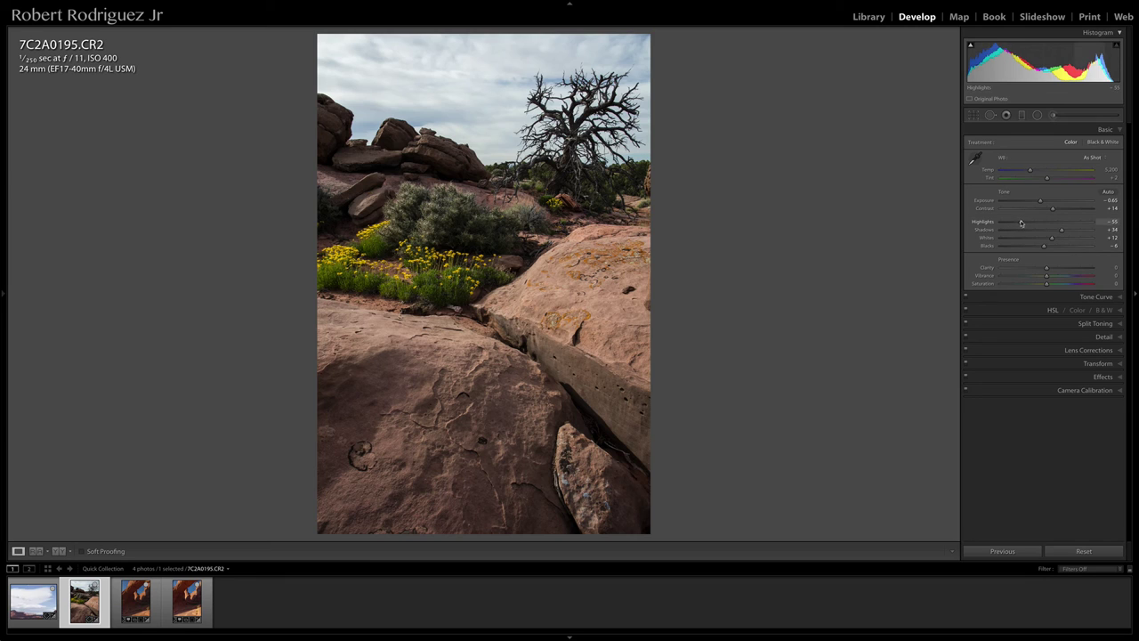
key("backslash")
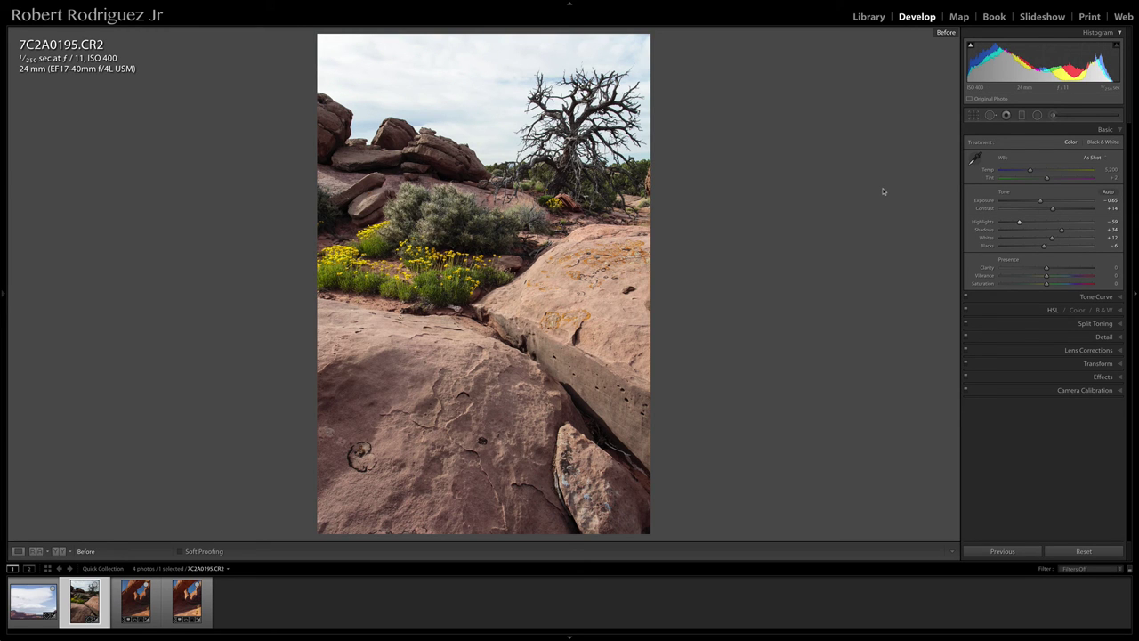
key("backslash")
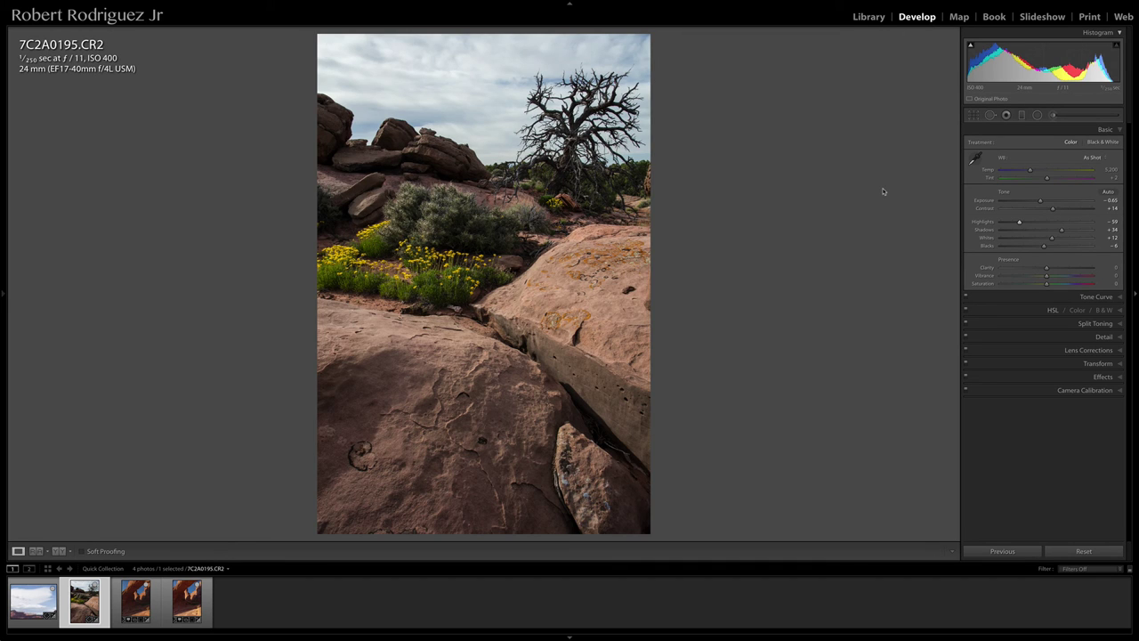
Step: Load the cloud and red-cliff photo P5210164.ORF from the filmstrip
key("e")
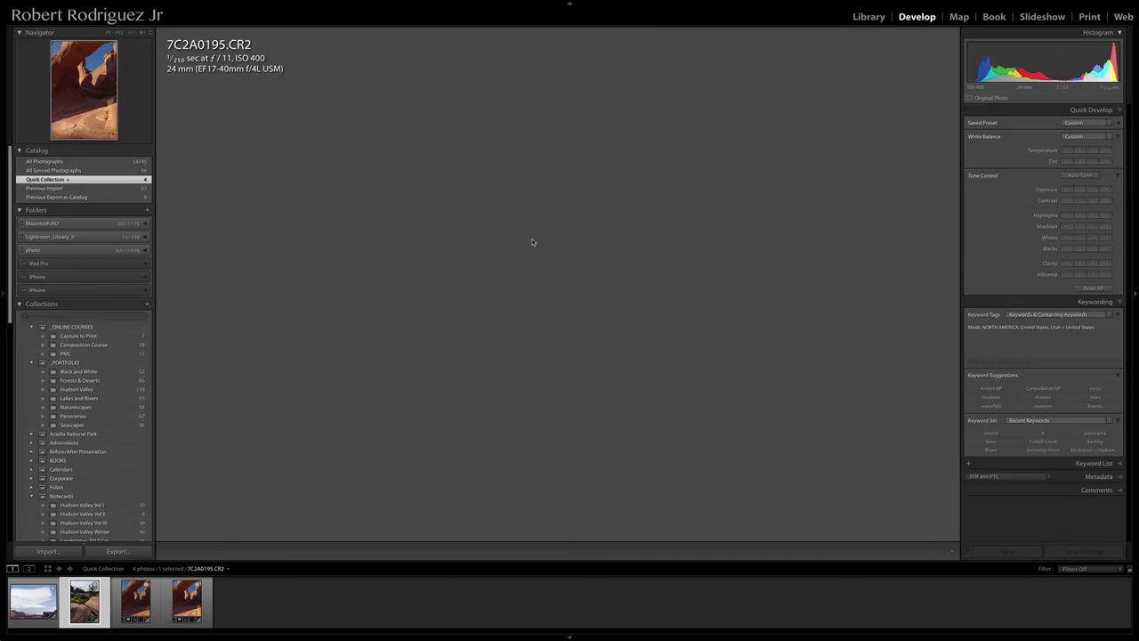
left_click(45, 596)
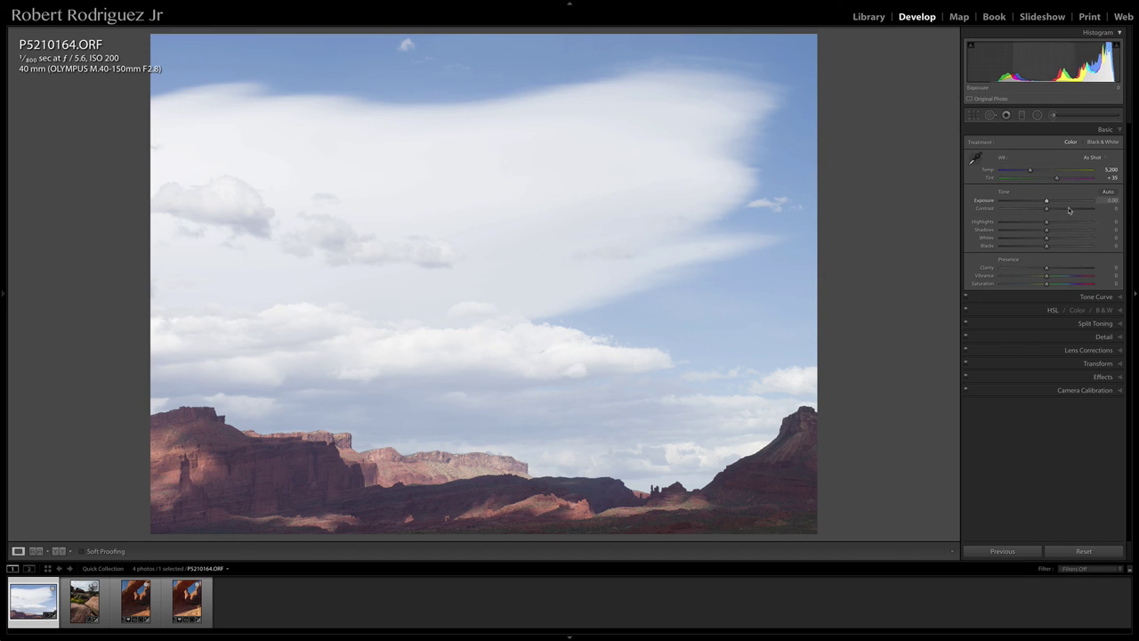
Step: Set P5210164's exposure -0.85, highlights -16, contrast +11 and shadows +21
left_click_drag(1048, 201, 1059, 269)
left_click_drag(1046, 222, 1068, 238)
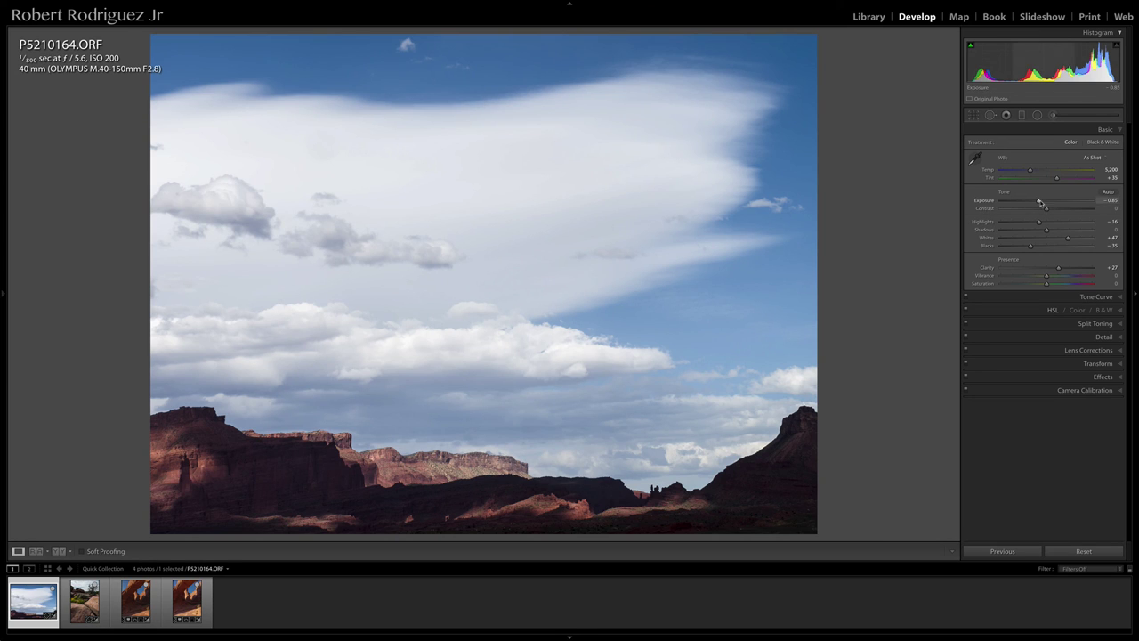
left_click_drag(1046, 208, 1051, 209)
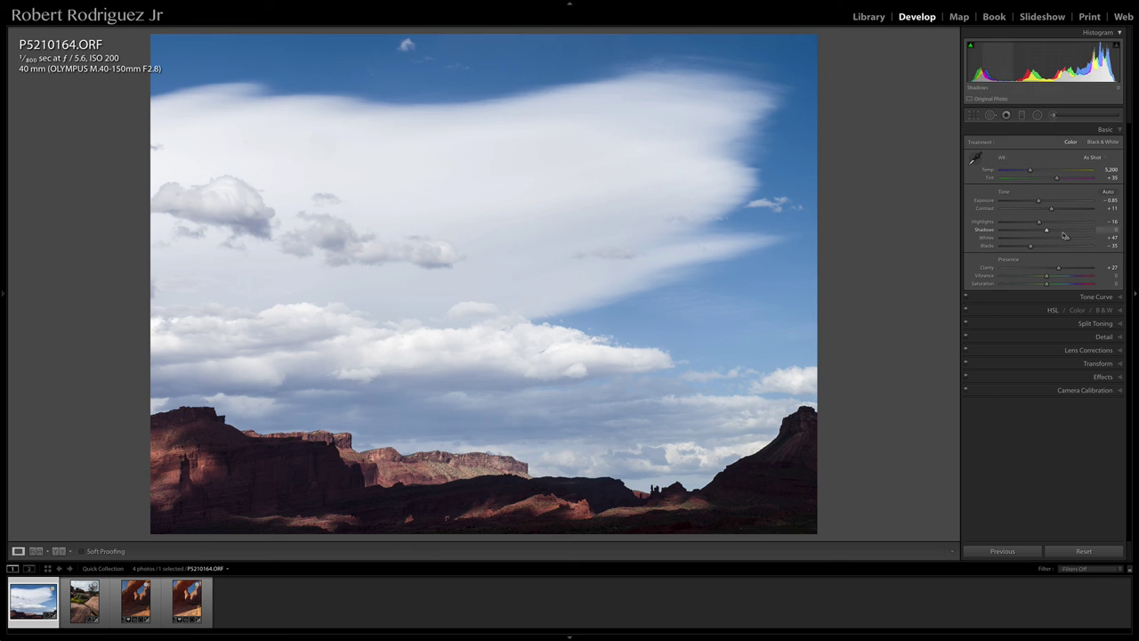
mouse_move(1047, 231)
left_mouse_down()
mouse_move(1075, 232)
mouse_move(1056, 237)
left_mouse_up()
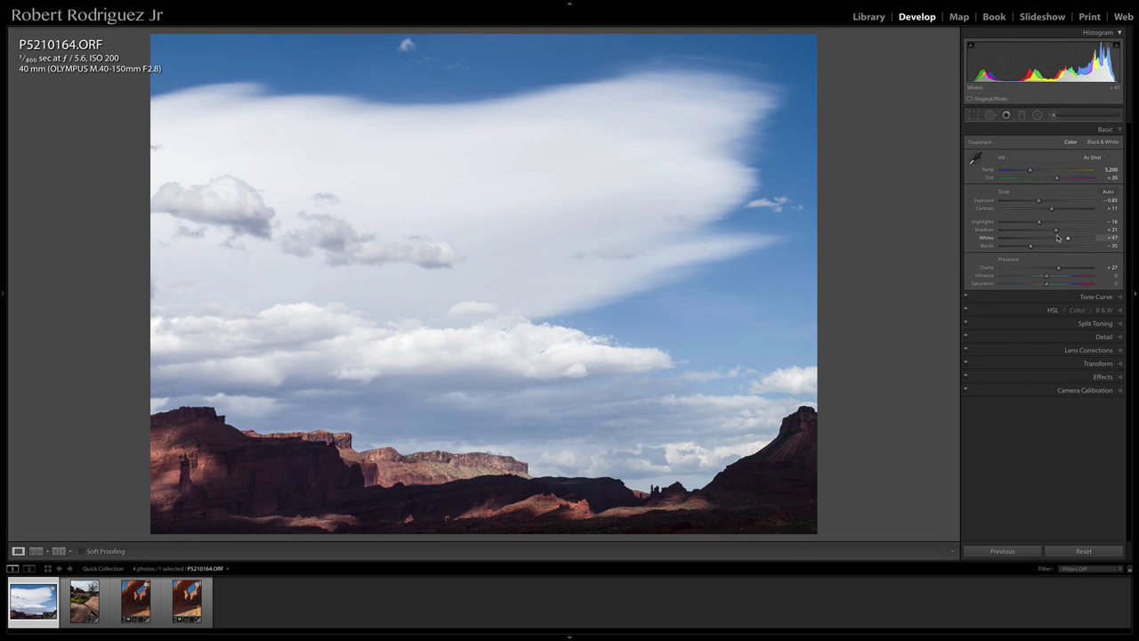